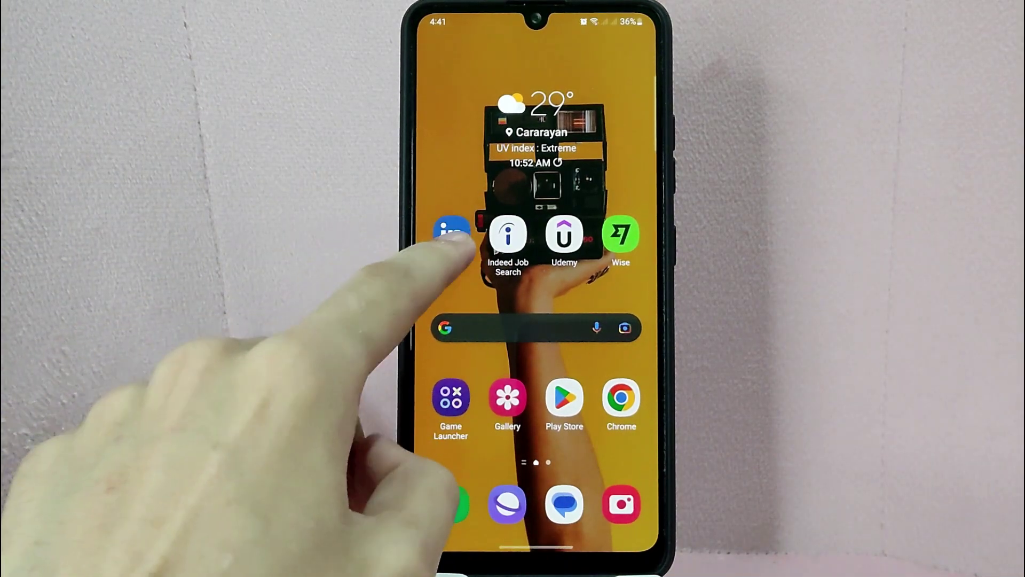
Step: Launch LinkedIn and open the account menu from the profile picture
click(452, 234)
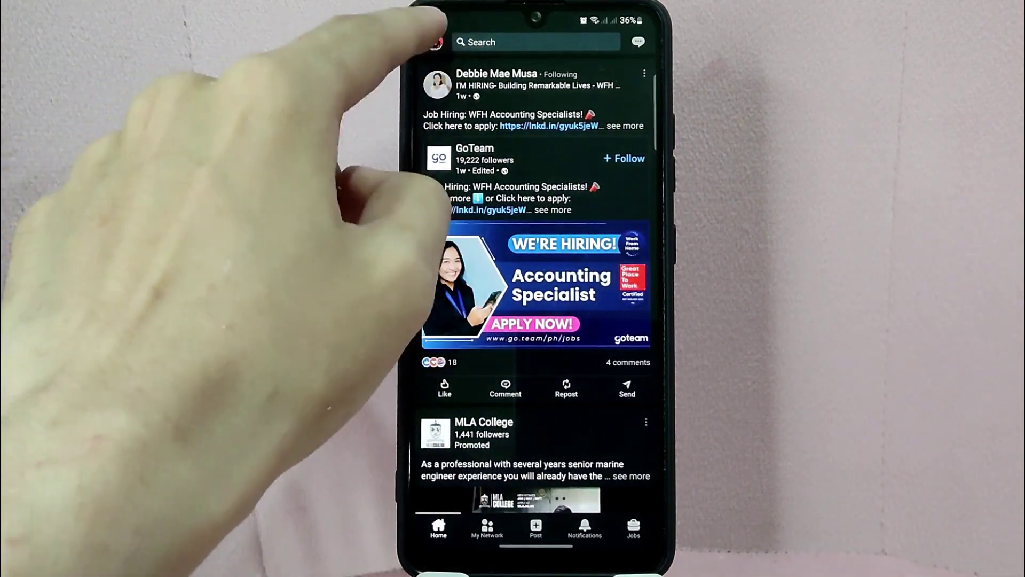
click(439, 41)
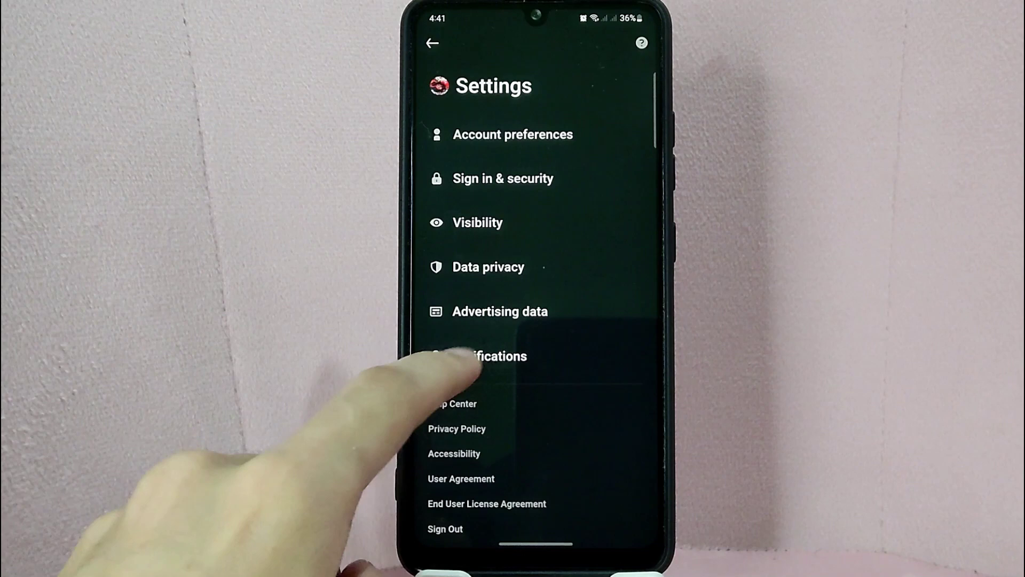
Step: Open the Notifications category in LinkedIn Settings
click(472, 353)
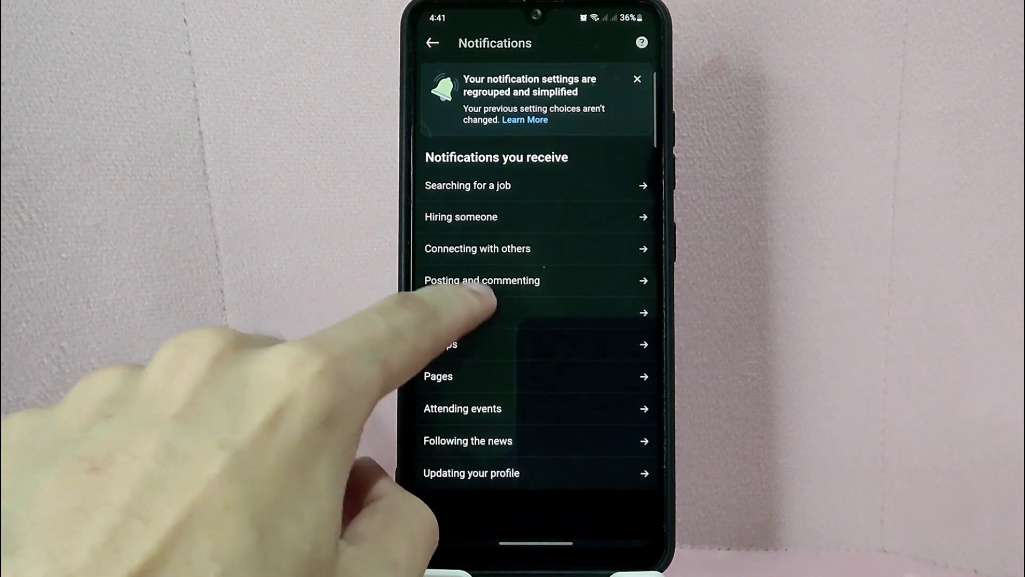
Step: Switch 'Allow messaging notifications' Off on the Messaging notifications page
click(448, 312)
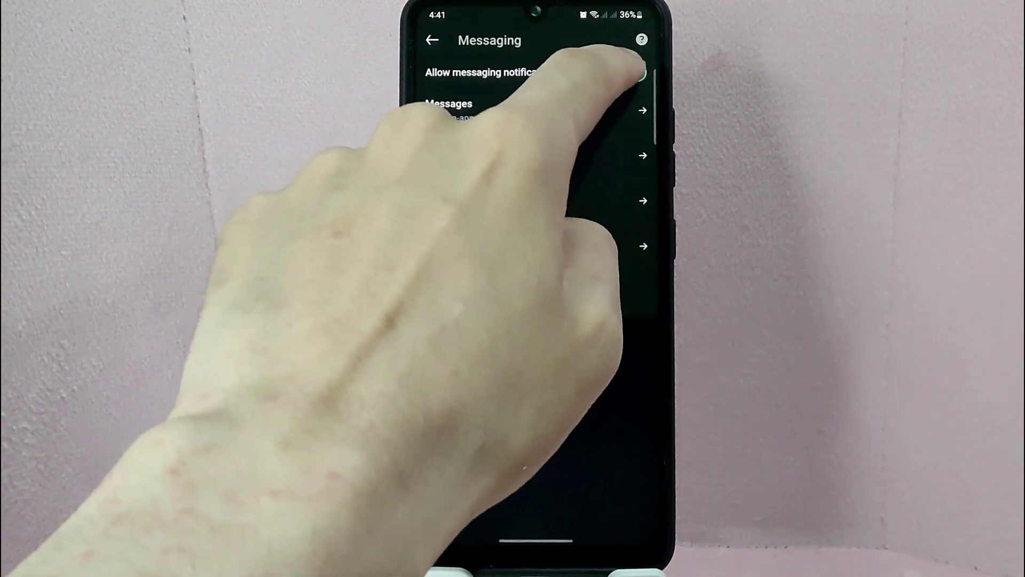
click(633, 73)
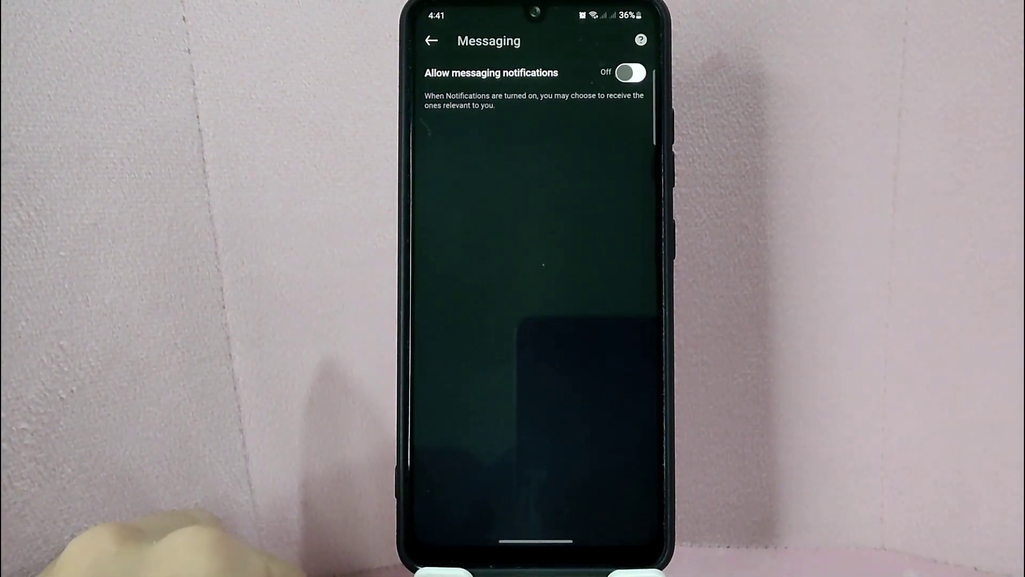